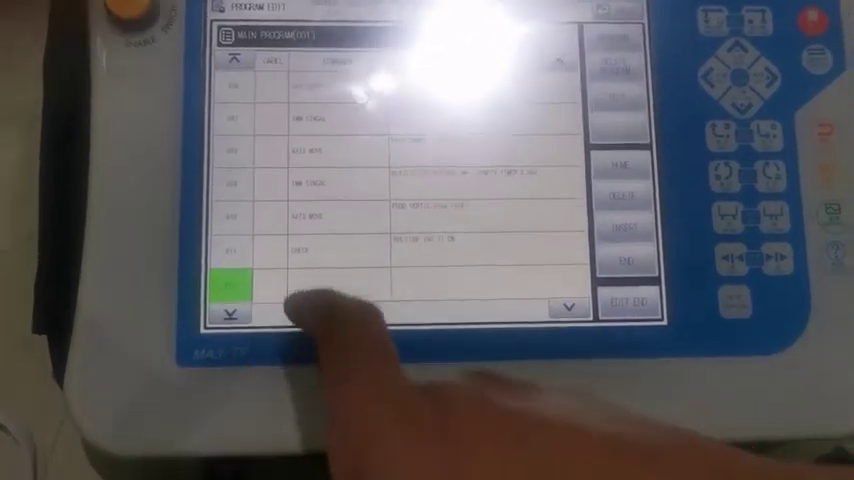
# - Select empty line 012 of the main program and bring up its signal command panel
pyautogui.click(330, 285)
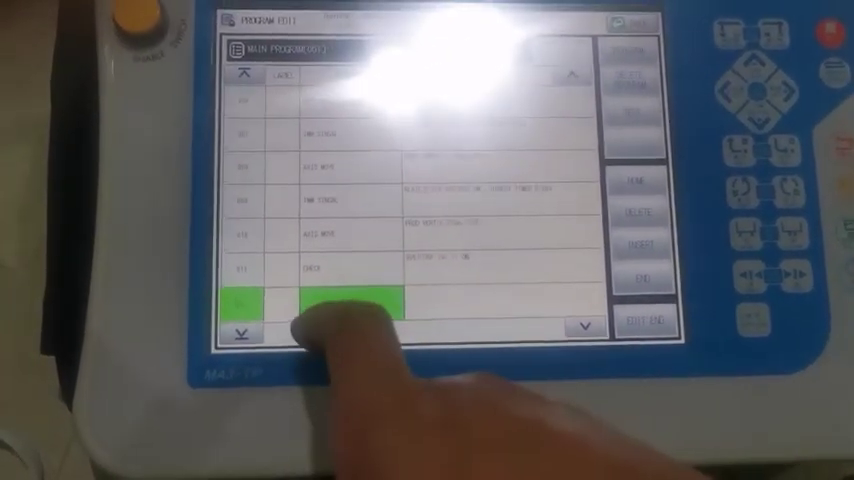
pyautogui.click(330, 285)
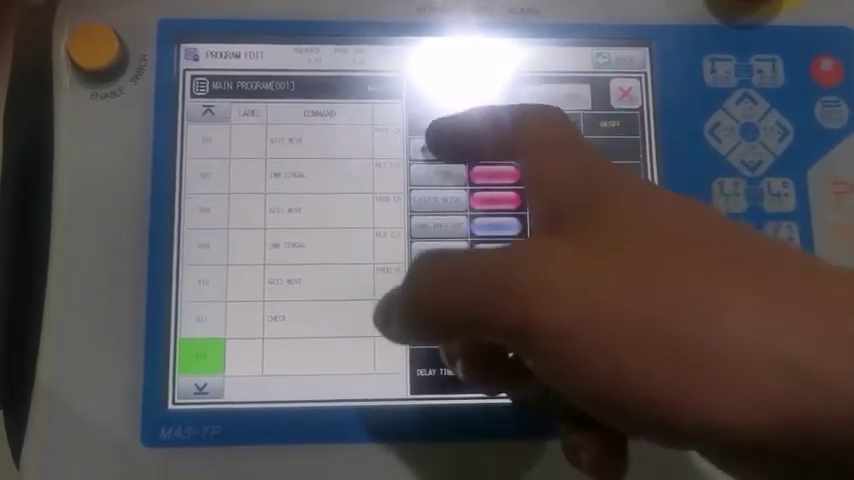
# - Switch on the first signal and insert that signal command at line 12
pyautogui.click(440, 150)
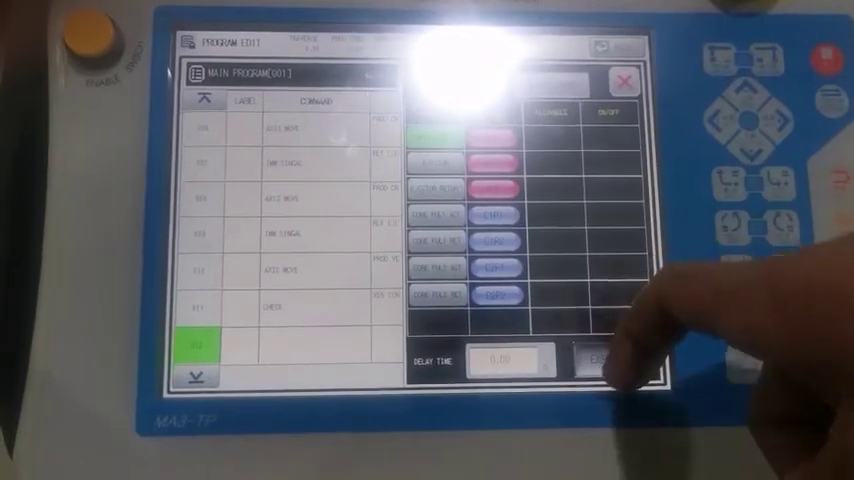
pyautogui.click(595, 372)
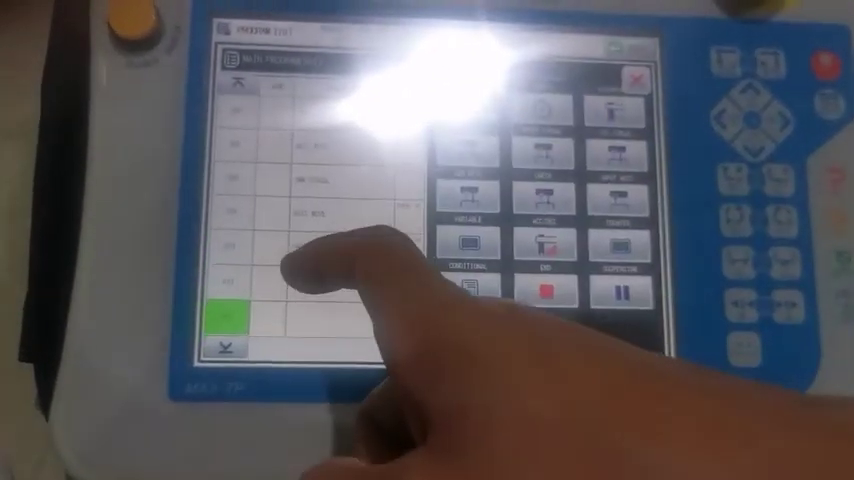
# - Insert an AXIS MOVE step with its position value entered and confirmed
pyautogui.click(455, 120)
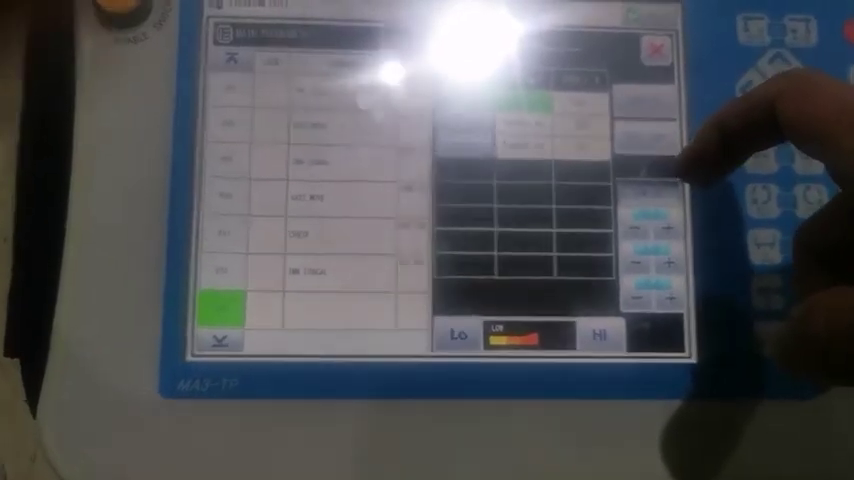
pyautogui.click(650, 140)
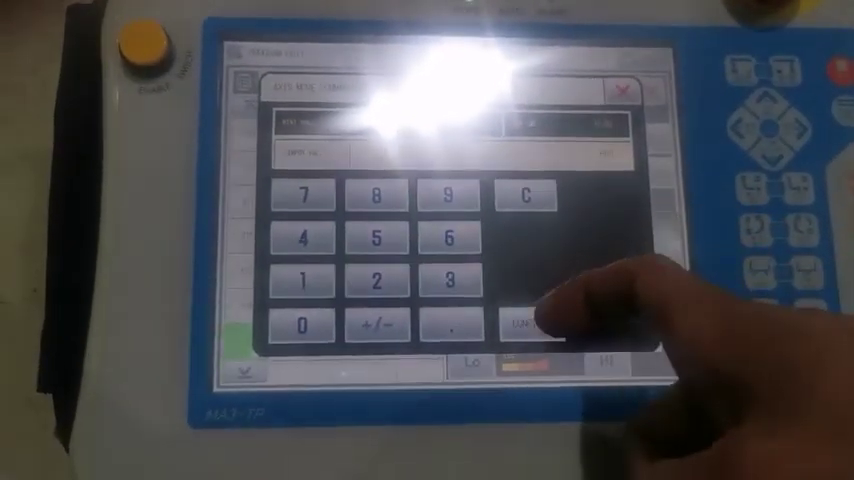
pyautogui.click(527, 330)
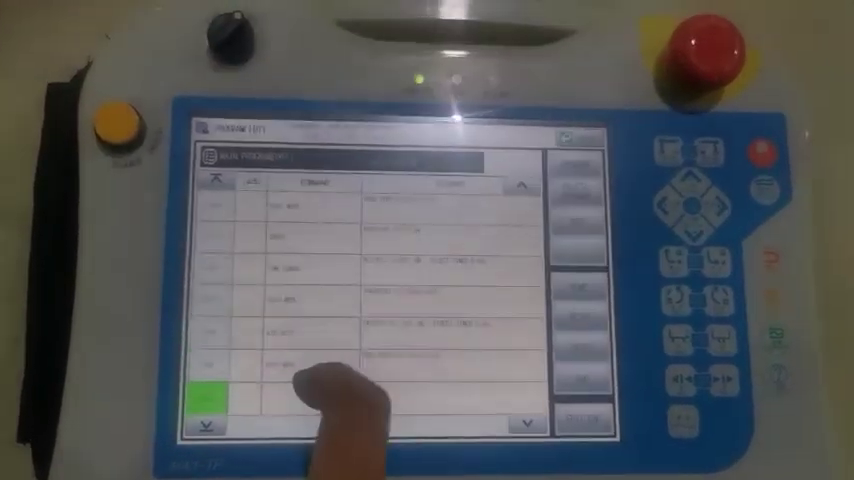
# - Select the empty row below the line 16 jig signal to get the Command List
pyautogui.click(315, 347)
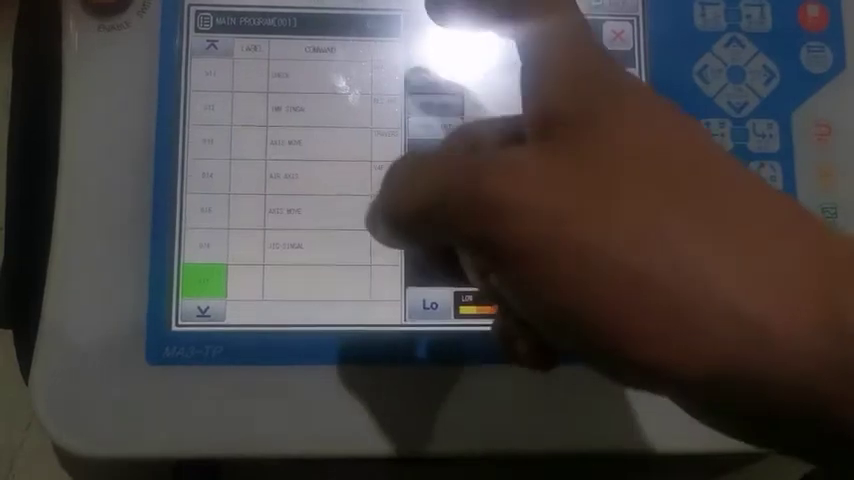
# - Choose AXIS MOVE as the command for the new program line
pyautogui.click(430, 100)
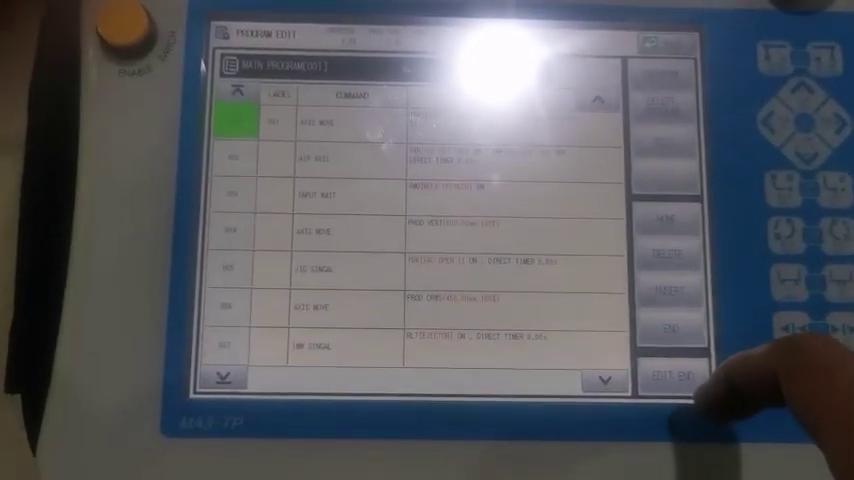
# - End editing of the main program to reach the User Program Convert prompt
pyautogui.click(672, 377)
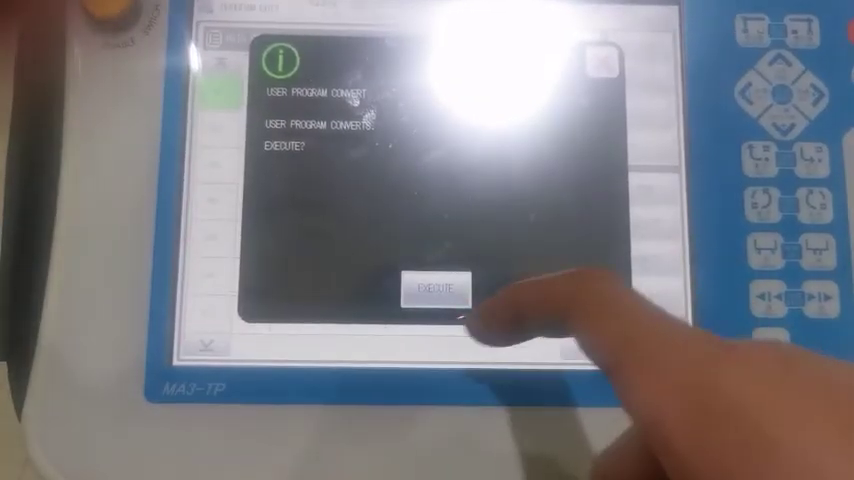